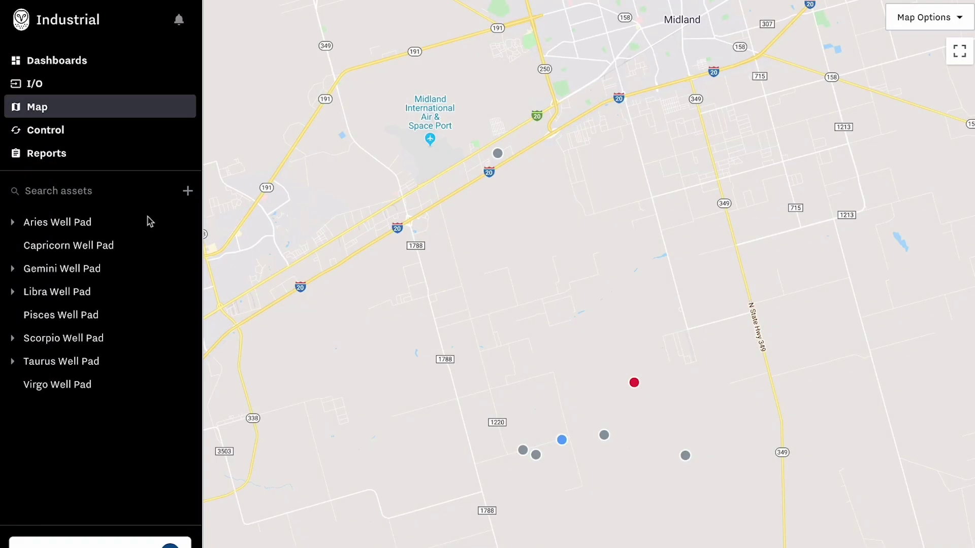
Step: Create a Graphical-type dashboard named 'Sample Graphical Dashboard' from the Dashboards list
click(63, 64)
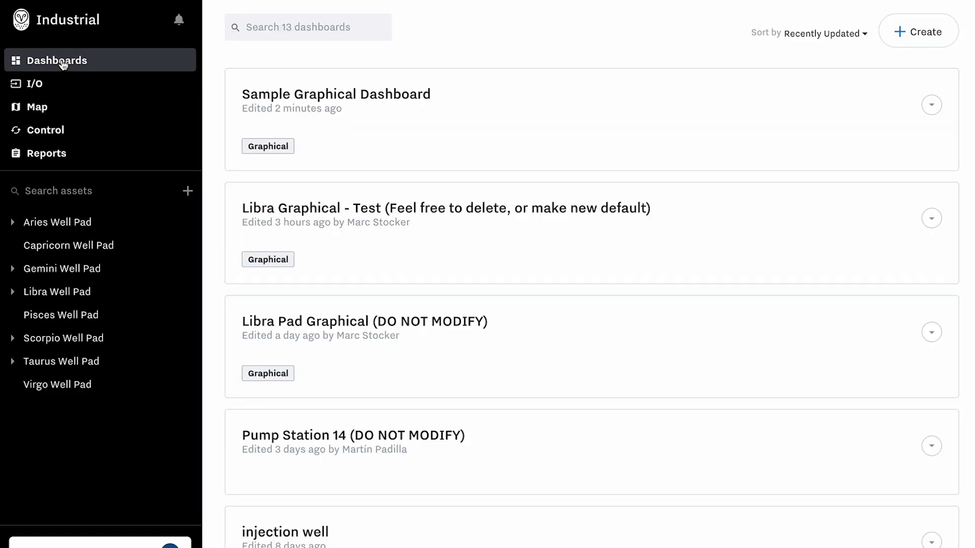
click(898, 36)
click(493, 289)
text(Sampl)
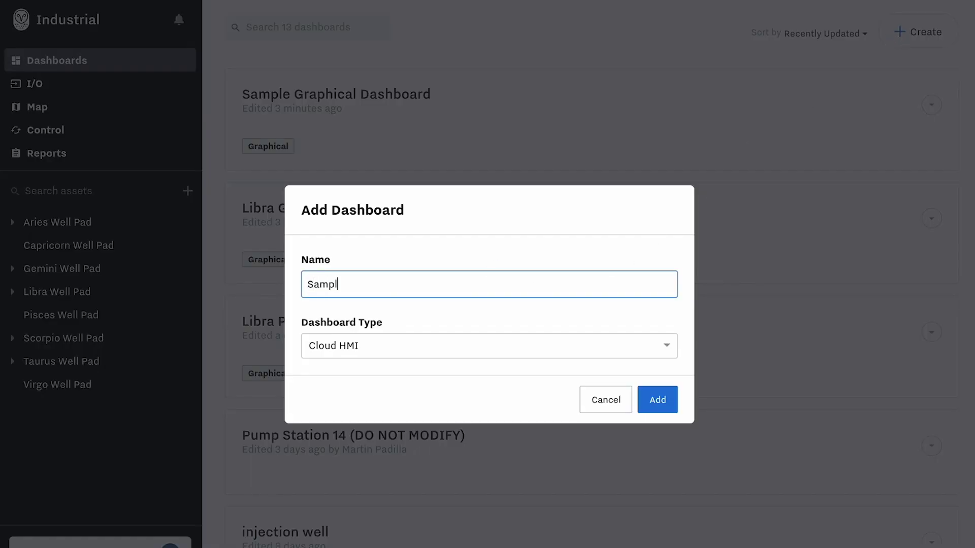
text(e Graphical Dashboard)
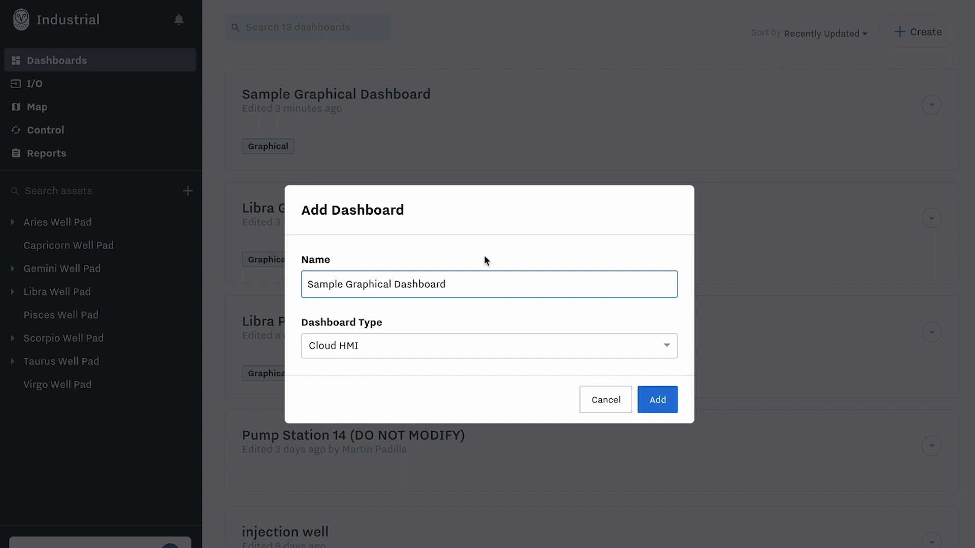
click(438, 350)
click(399, 419)
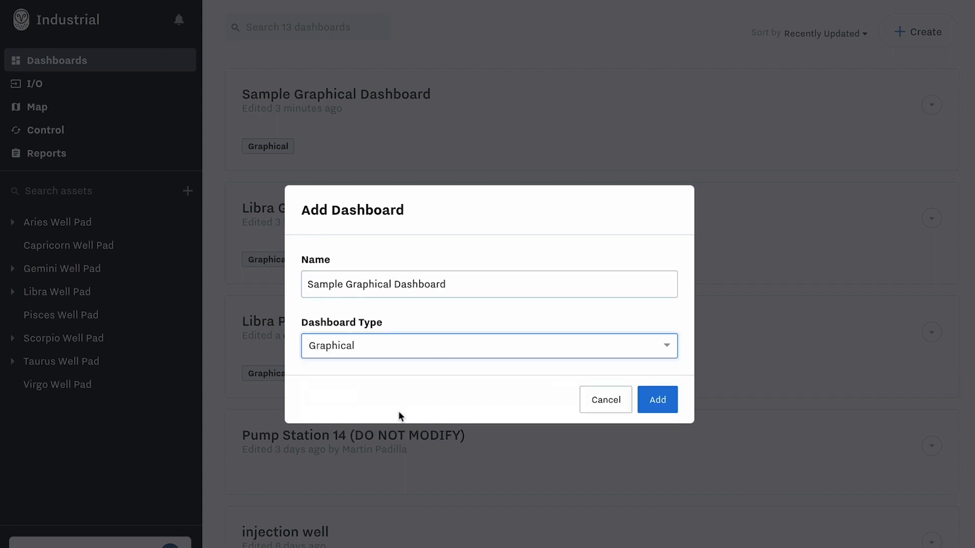
click(657, 400)
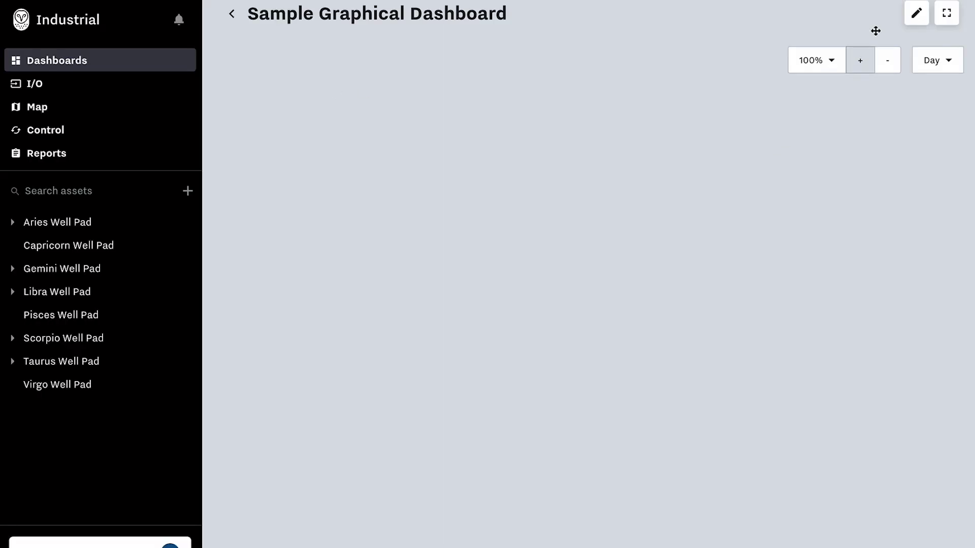
Step: Switch the Sample Graphical Dashboard into edit mode with the pencil button
click(917, 19)
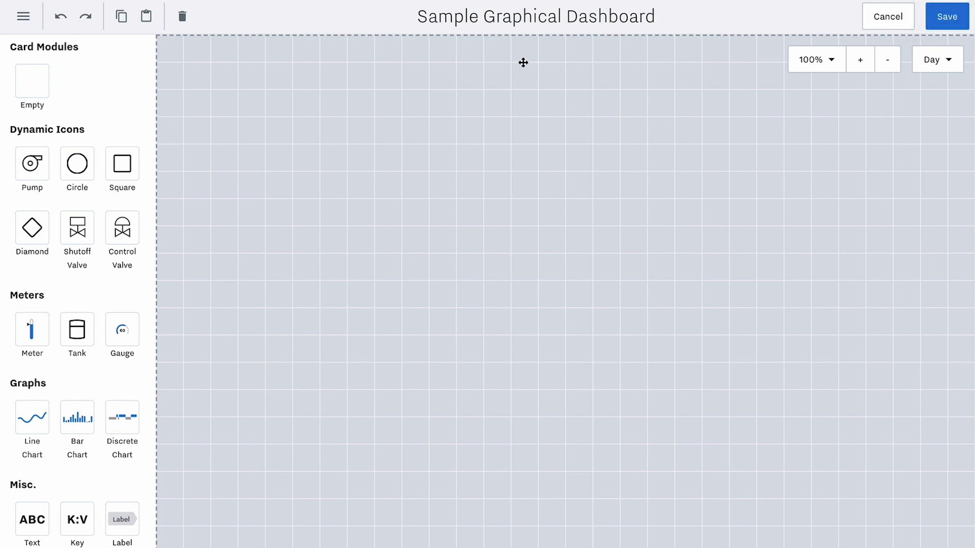
Step: Place an enlarged pump icon on the canvas titled 'Pump Jack 1'
drag(38, 157, 272, 124)
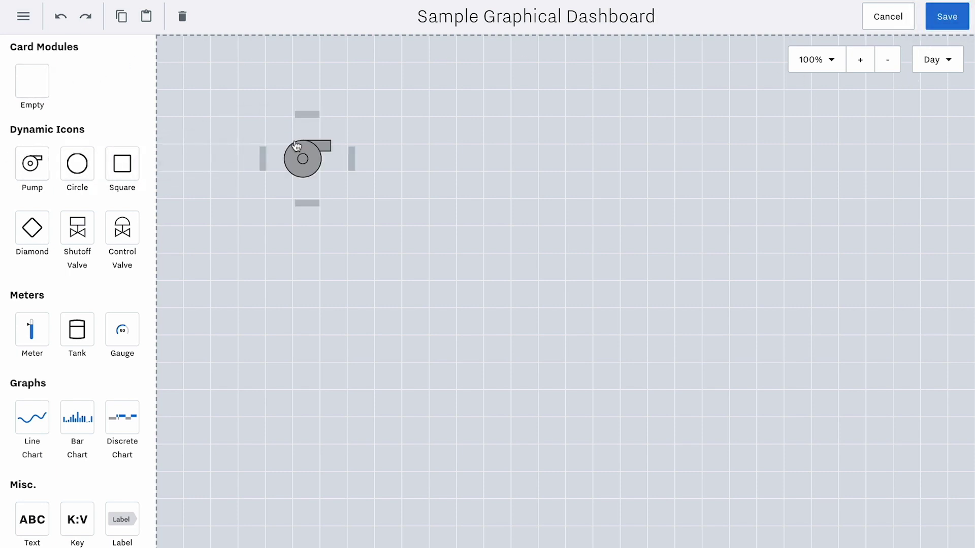
click(321, 172)
drag(346, 200, 406, 239)
click(877, 72)
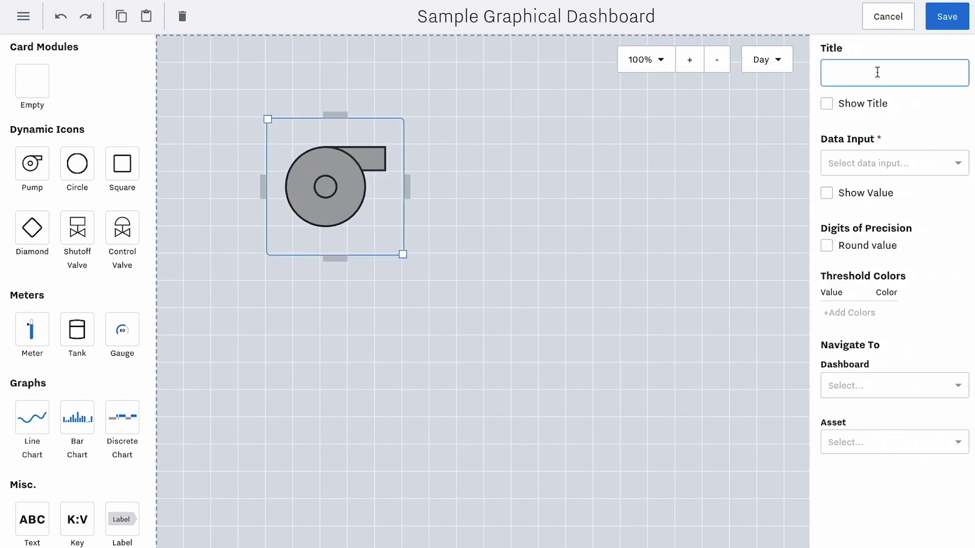
text(Pump Jack 1)
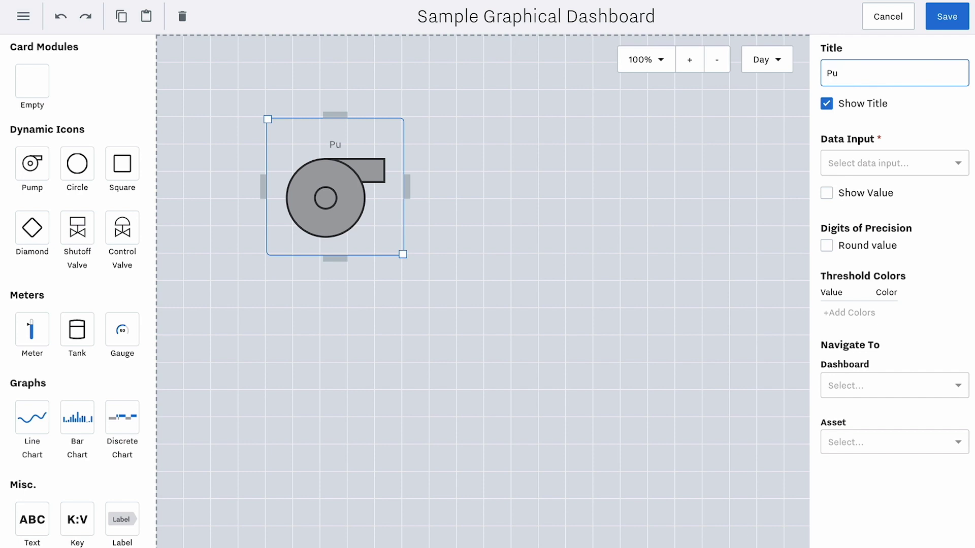
Step: Link the pump to the Pump State input with its value shown, and add a line chart below
click(911, 159)
text(Pump State)
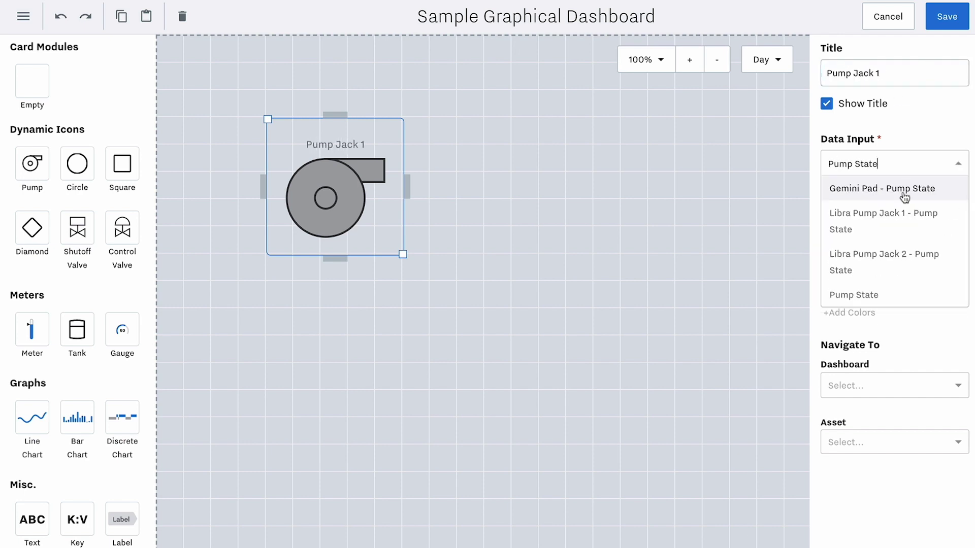
click(883, 293)
click(826, 193)
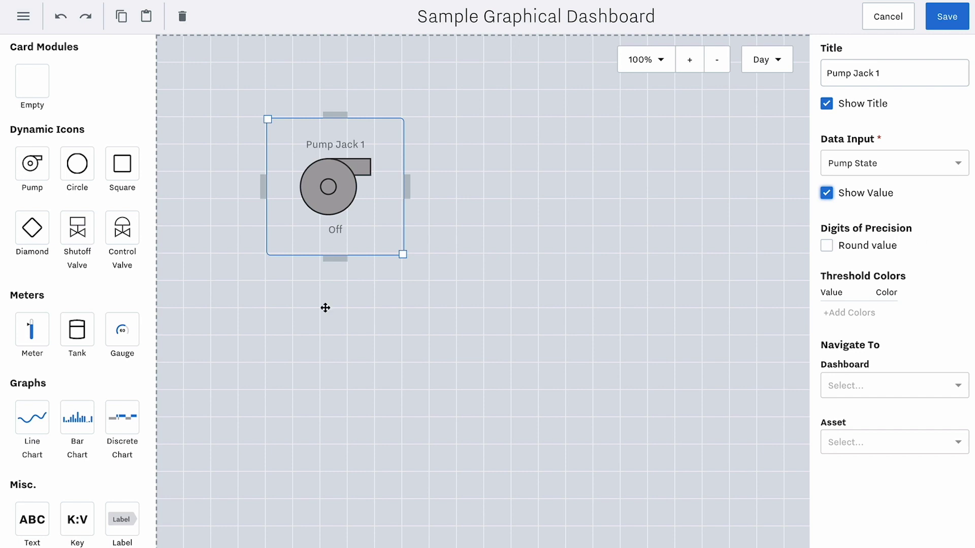
drag(32, 418, 279, 352)
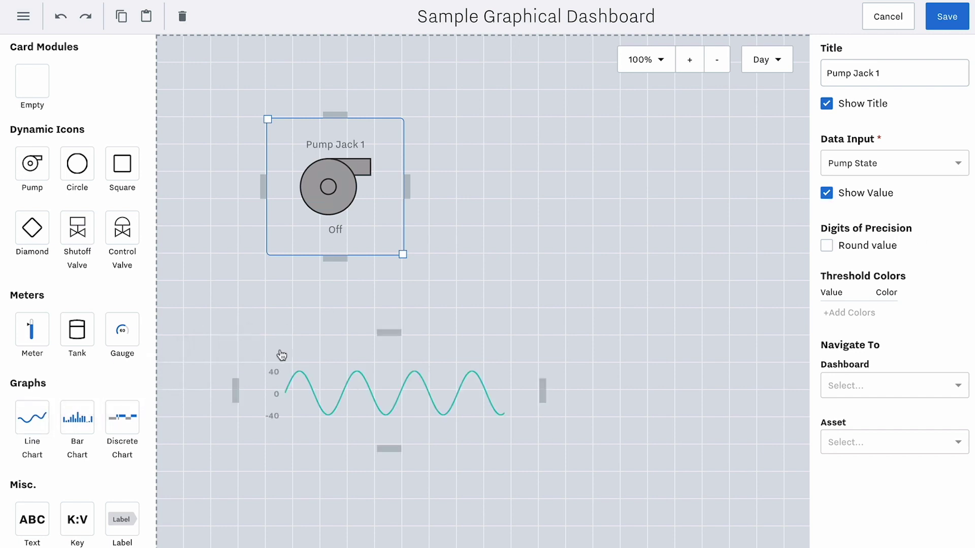
Step: Title the chart 'Pump Jack 1 - Flow Rate', plot Libra Pump Jack 1 - Flow Rate, and scale its Y axis
click(324, 360)
click(833, 73)
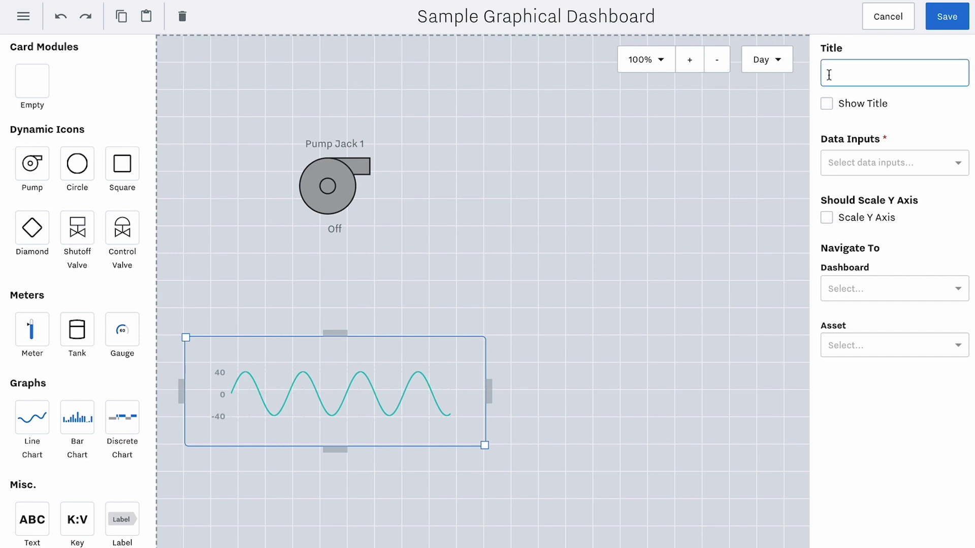
text(Pump Jack 1 - Flow Rate)
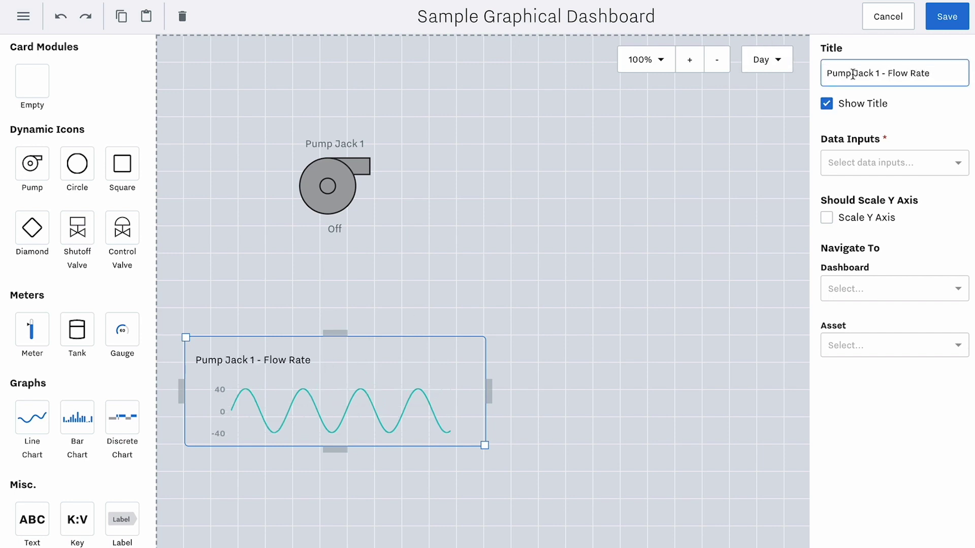
click(936, 154)
text(Pump jack 1)
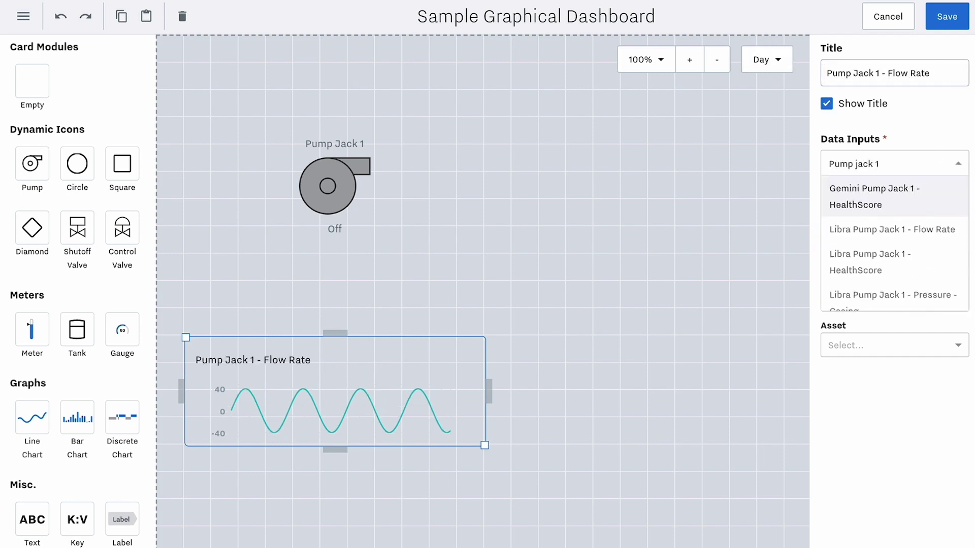
click(934, 228)
click(867, 247)
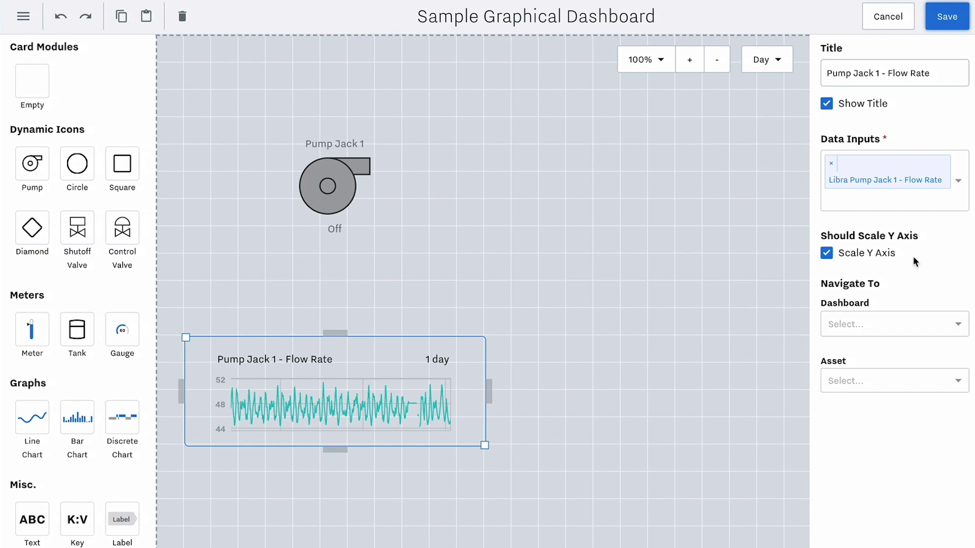
Step: Add a Module Name card holding Pump Jack 1, with a second row for the Flow Rate chart
drag(34, 82, 472, 168)
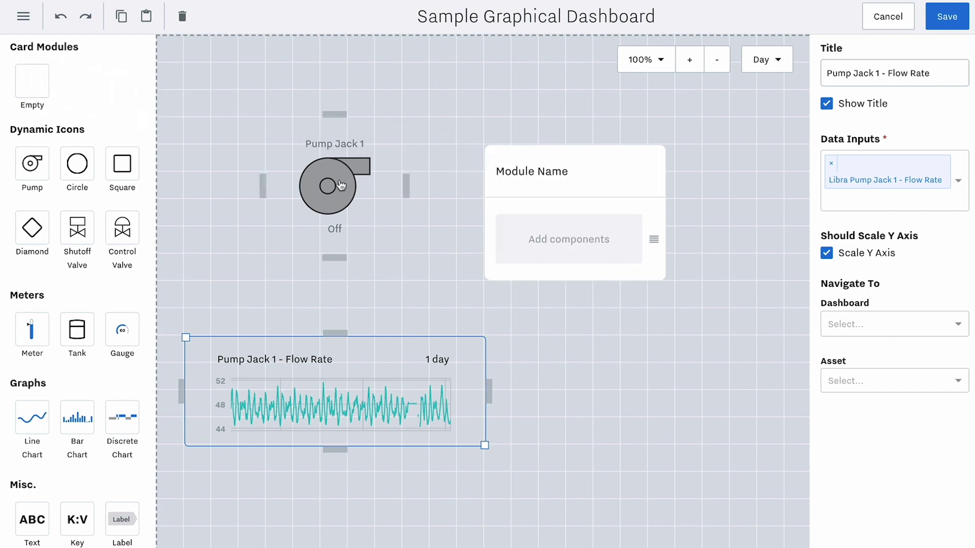
drag(340, 185, 566, 239)
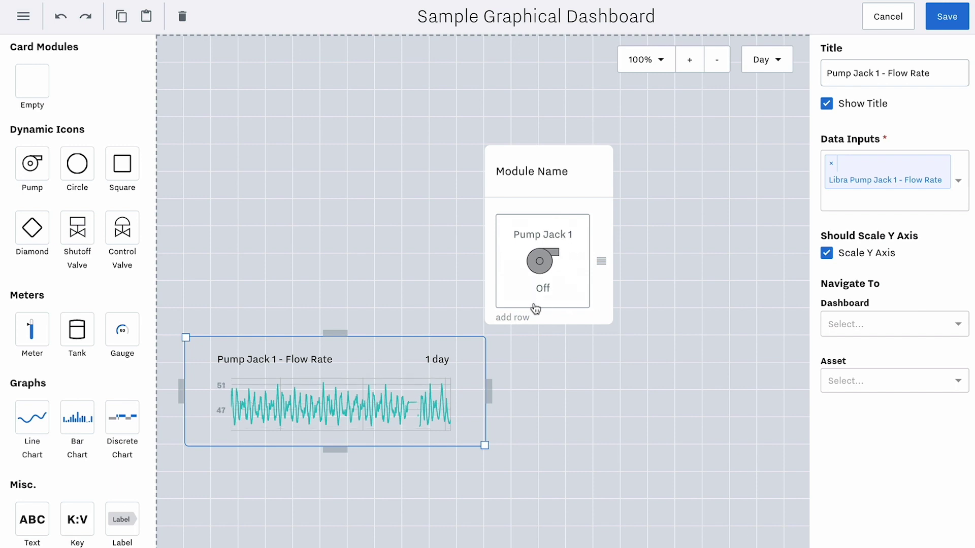
click(512, 320)
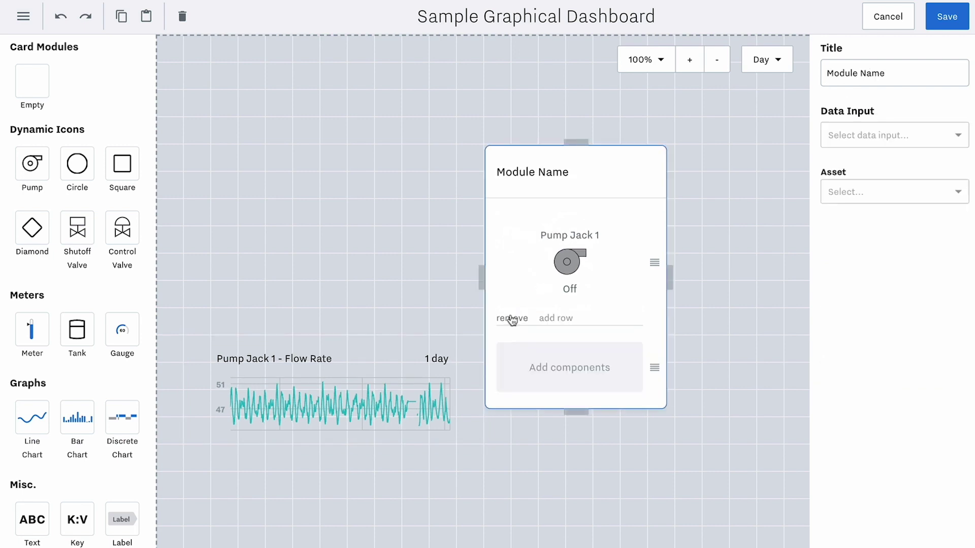
drag(426, 371, 562, 366)
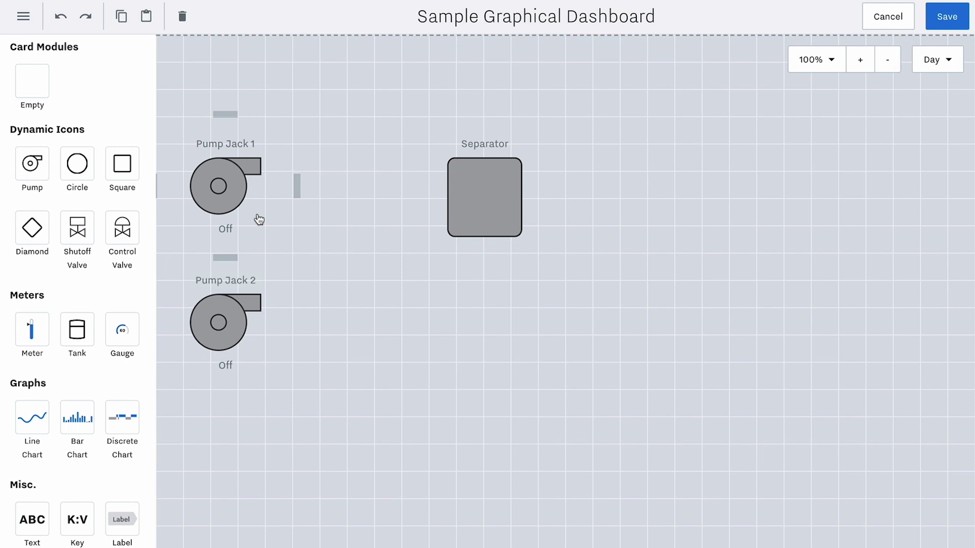
Step: Draw arrow connectors from Pump Jack 1 and Pump Jack 2 into the Separator
drag(298, 192, 429, 199)
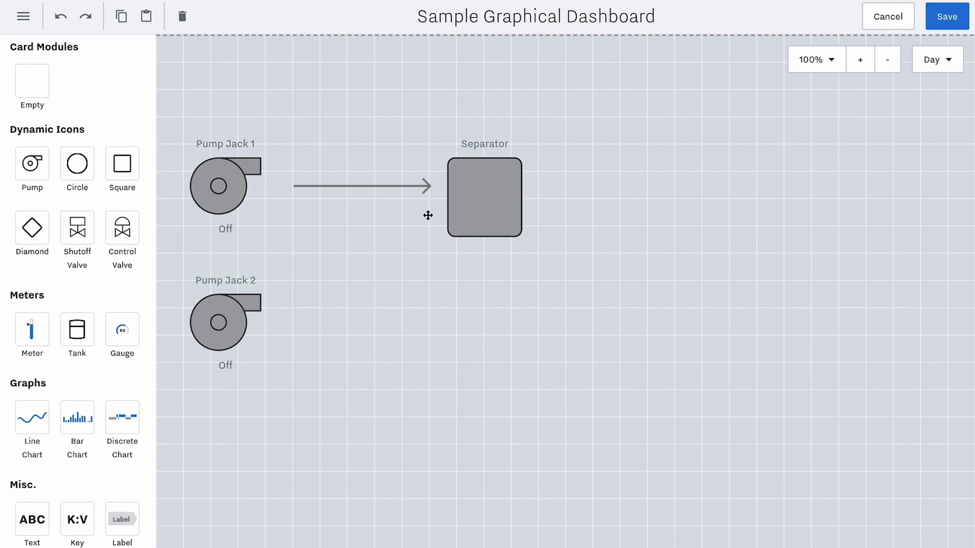
mouse_move(289, 320)
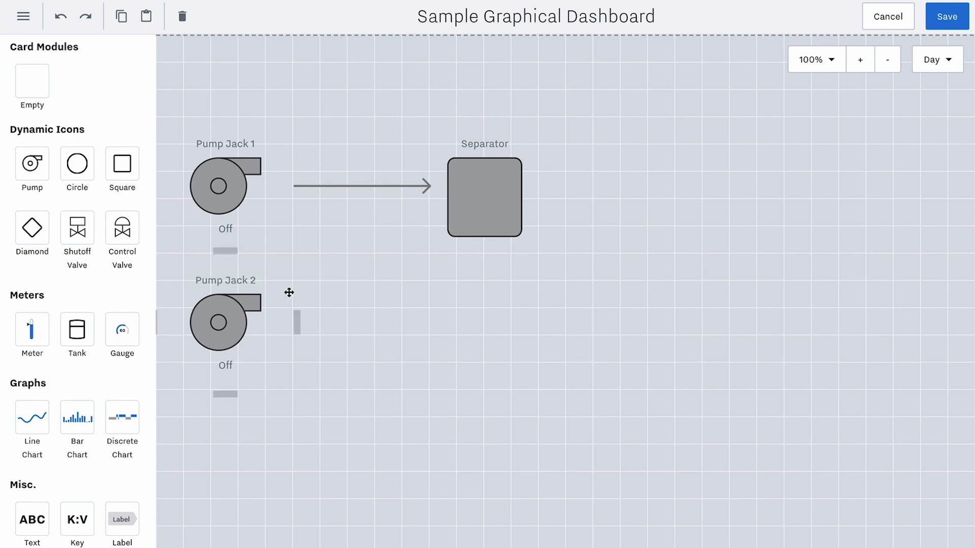
drag(311, 294, 428, 192)
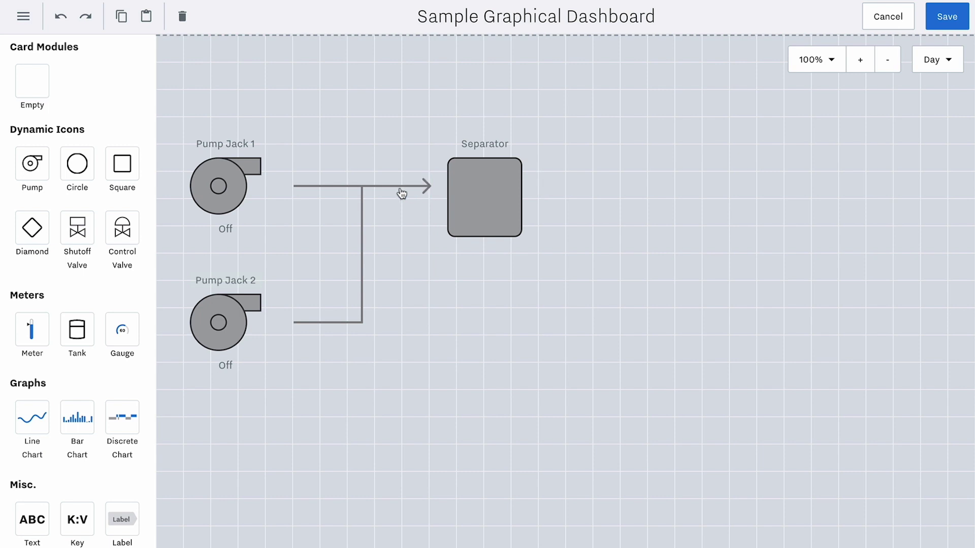
Step: Color both pump connectors Green in the properties panel
click(334, 189)
click(837, 75)
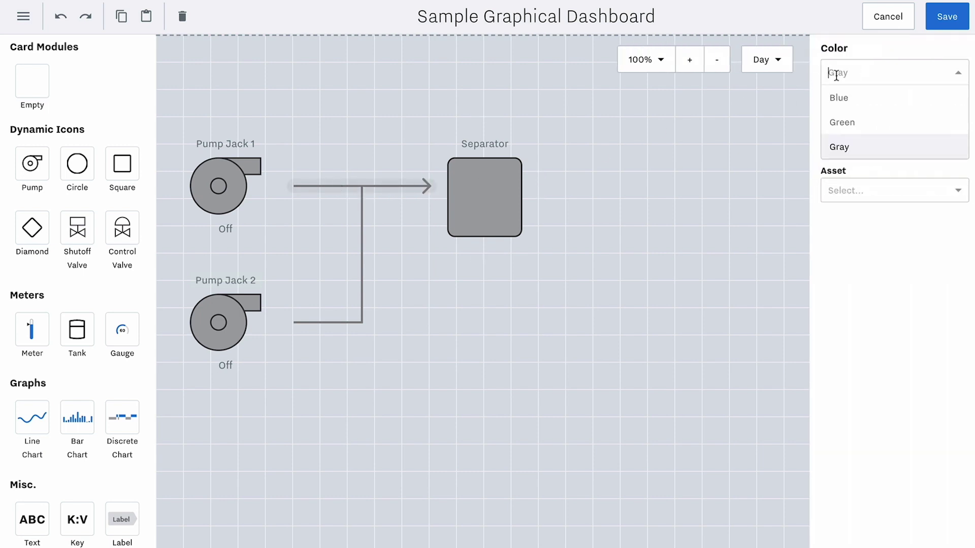
click(844, 122)
click(364, 267)
click(851, 72)
click(849, 124)
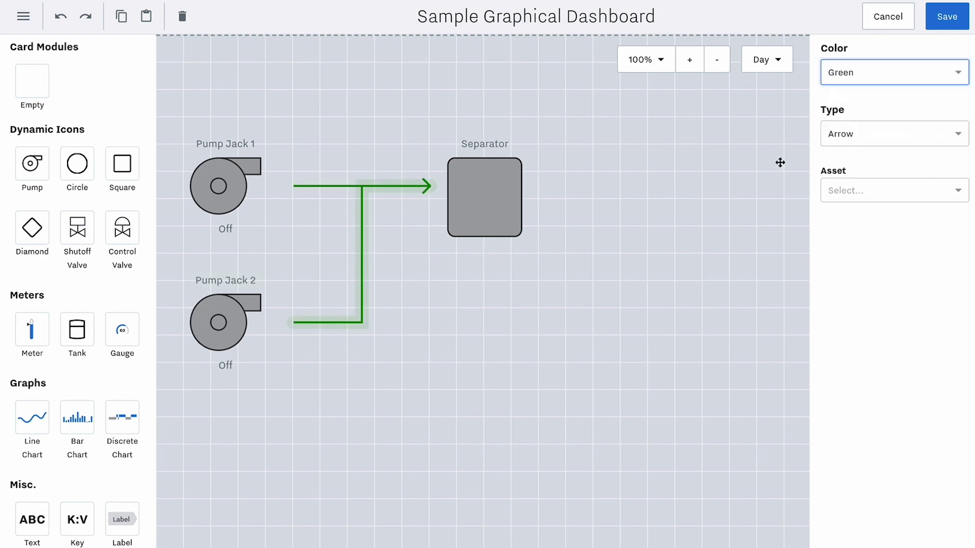
click(679, 233)
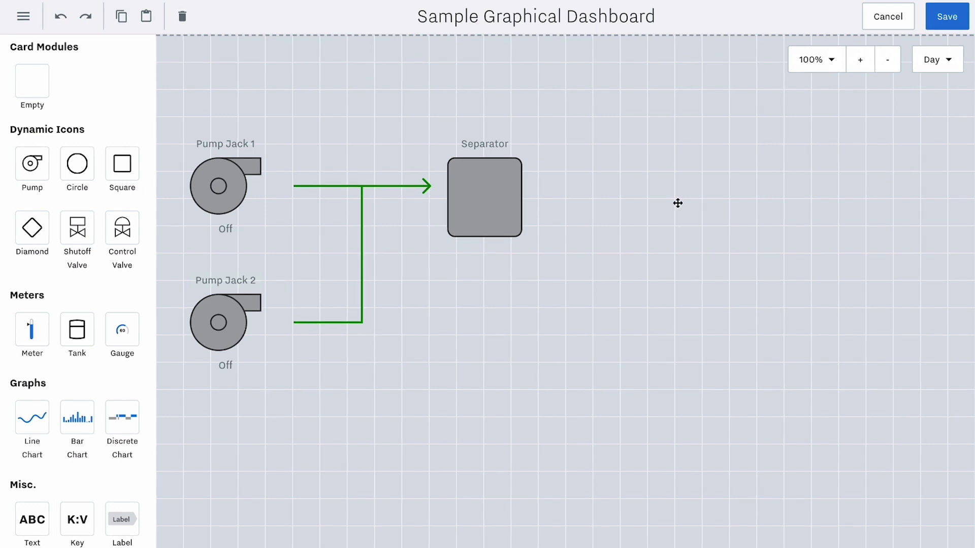
Step: Place a taller tank level meter beside the Separator, titled 'Water Tank'
drag(77, 329, 663, 187)
drag(692, 226, 692, 179)
drag(757, 226, 765, 254)
click(833, 76)
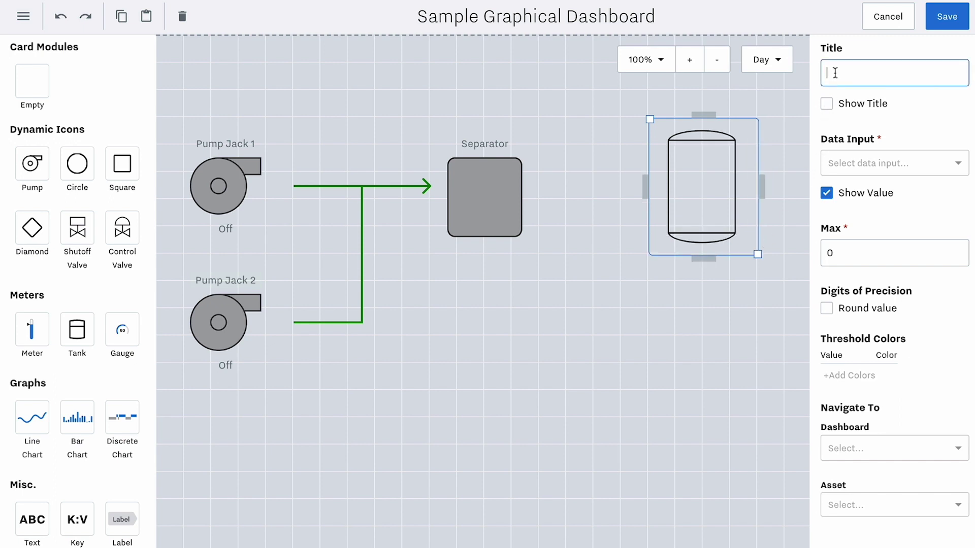
text(Water Tank)
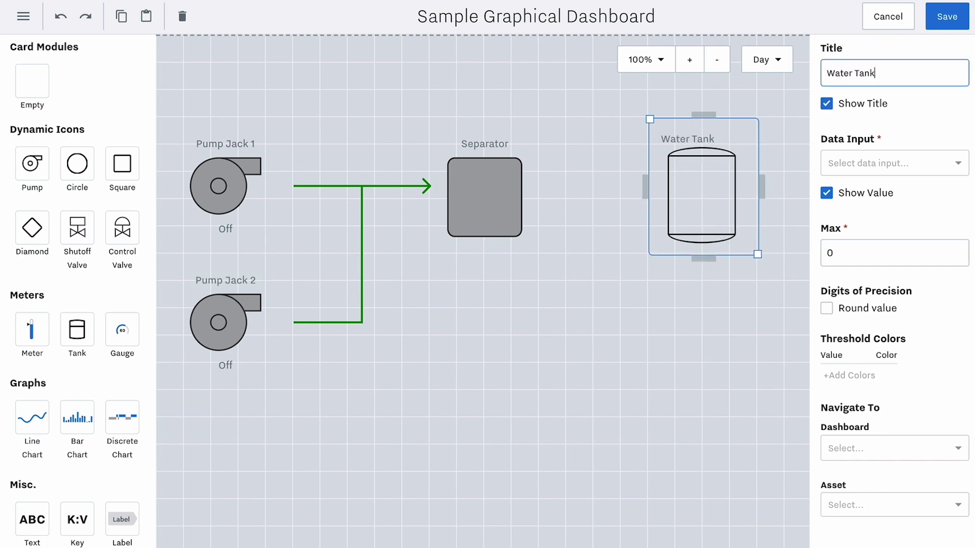
Step: Feed the tank from the water storage tank level input, max 200, rounded to 0 decimal places
click(893, 159)
text(water)
click(887, 235)
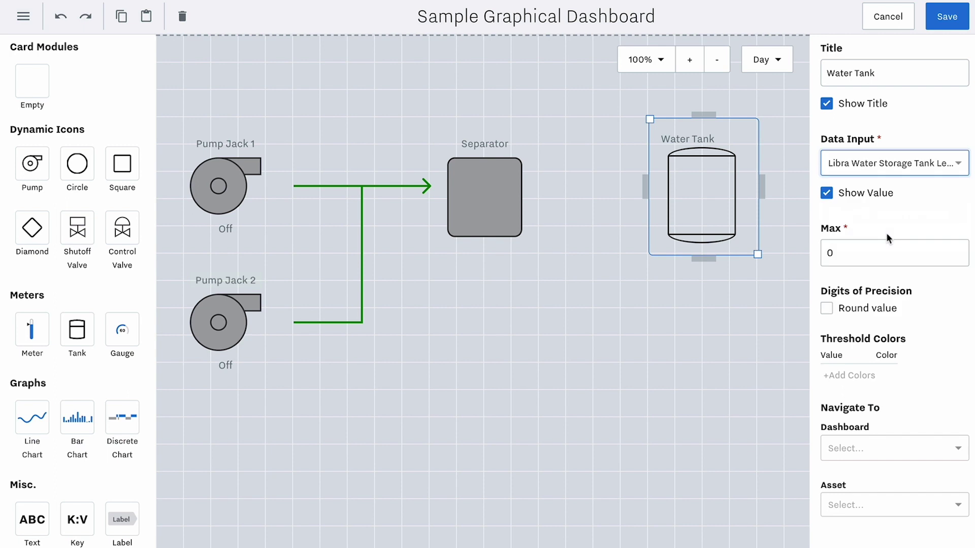
click(868, 248)
key(BackSpace)
text(200)
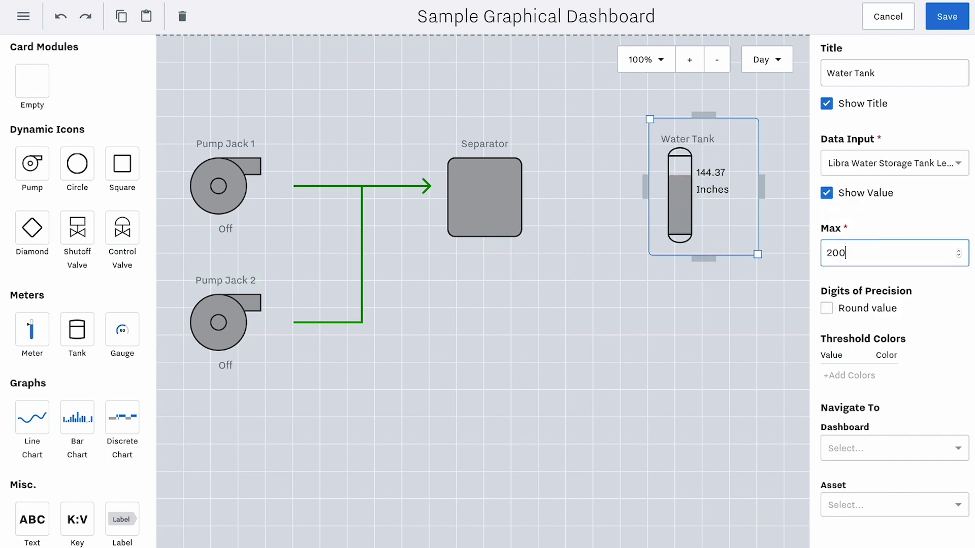
click(827, 308)
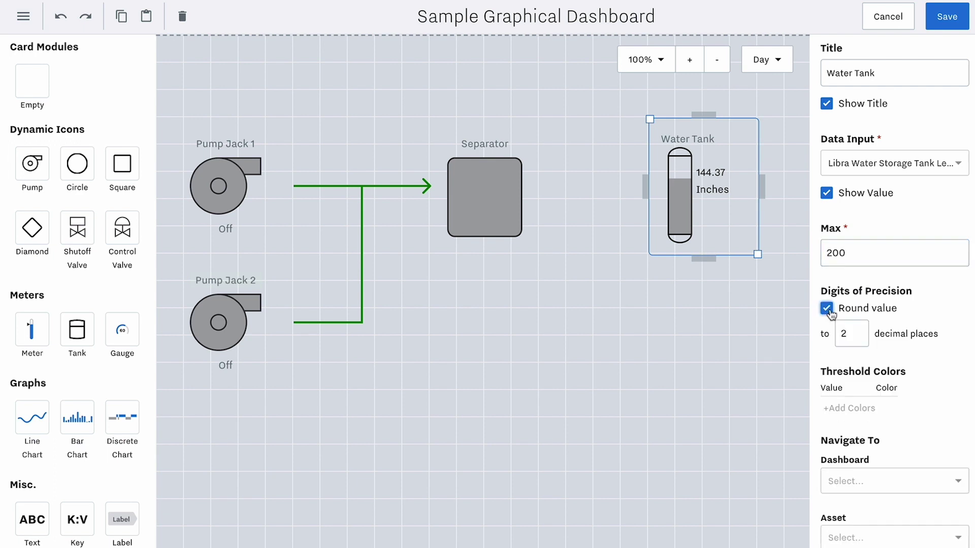
double_click(844, 334)
text(0)
Step: Draw an arrow from the Separator's right port into the Water Tank meter
drag(543, 186, 647, 189)
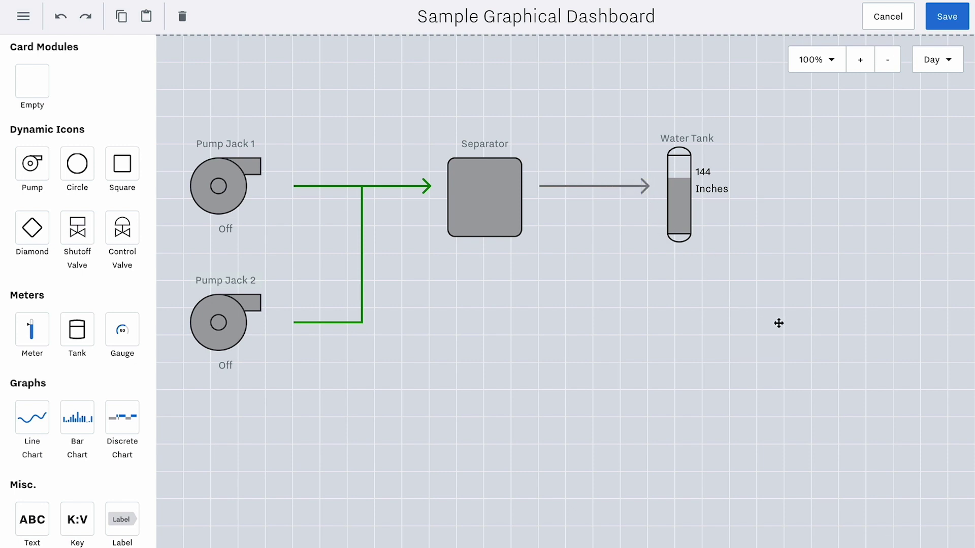